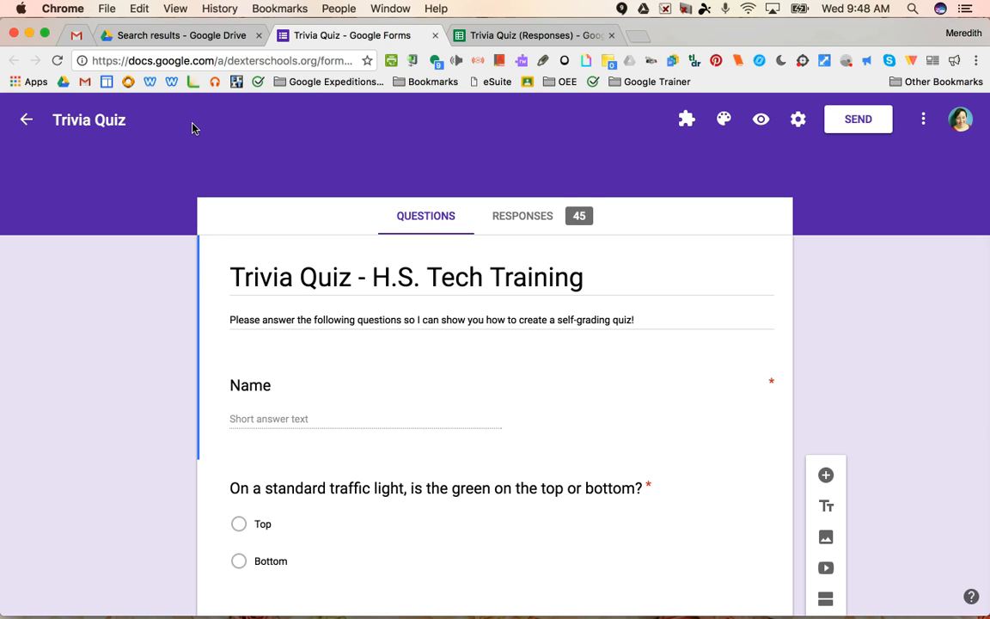
# Step: Review the Trivia Quiz questions from the Name field through the lug nuts question, and check the response summary
pyautogui.click(172, 232)
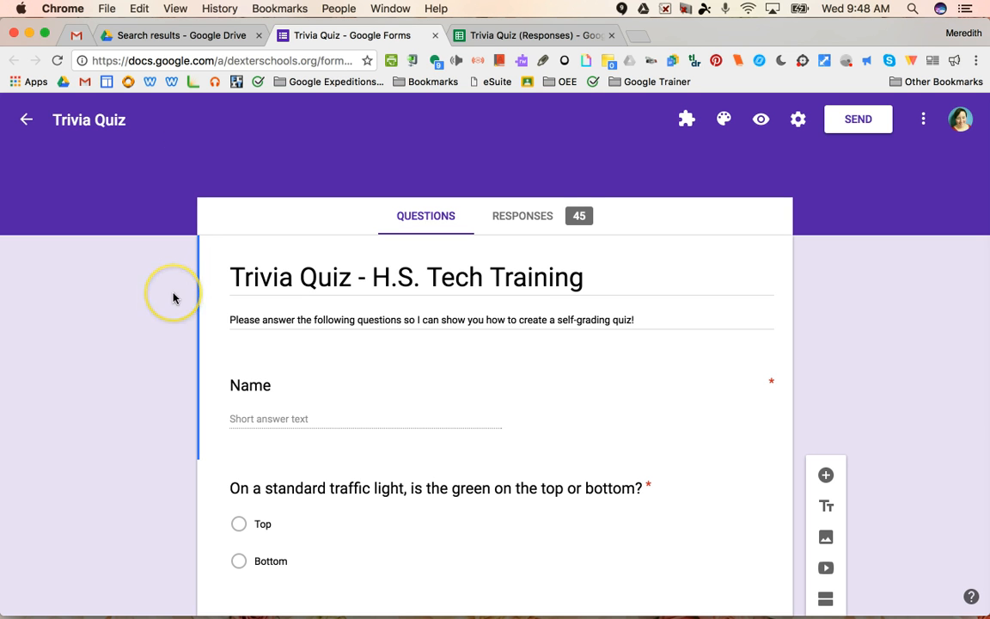
pyautogui.scroll(-3, 174, 296)
pyautogui.scroll(-2, 174, 297)
pyautogui.scroll(5, 175, 296)
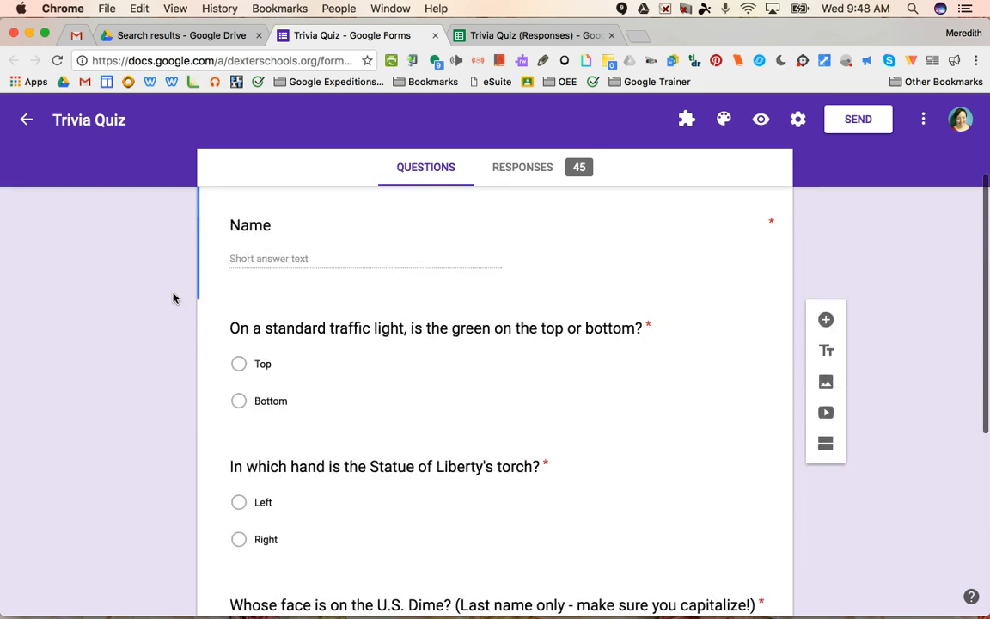
pyautogui.click(173, 243)
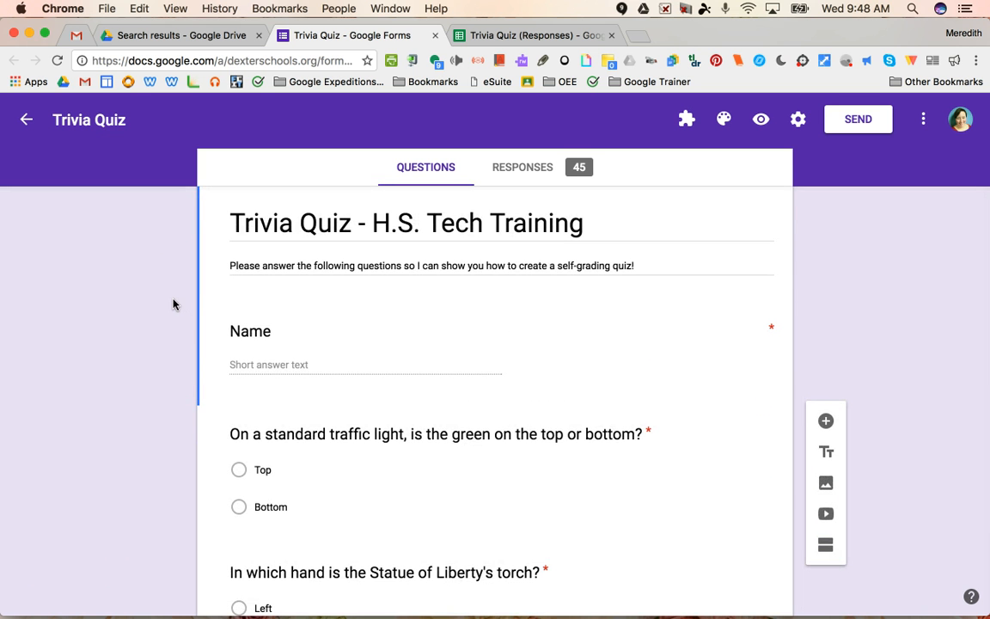
pyautogui.scroll(-6, 175, 303)
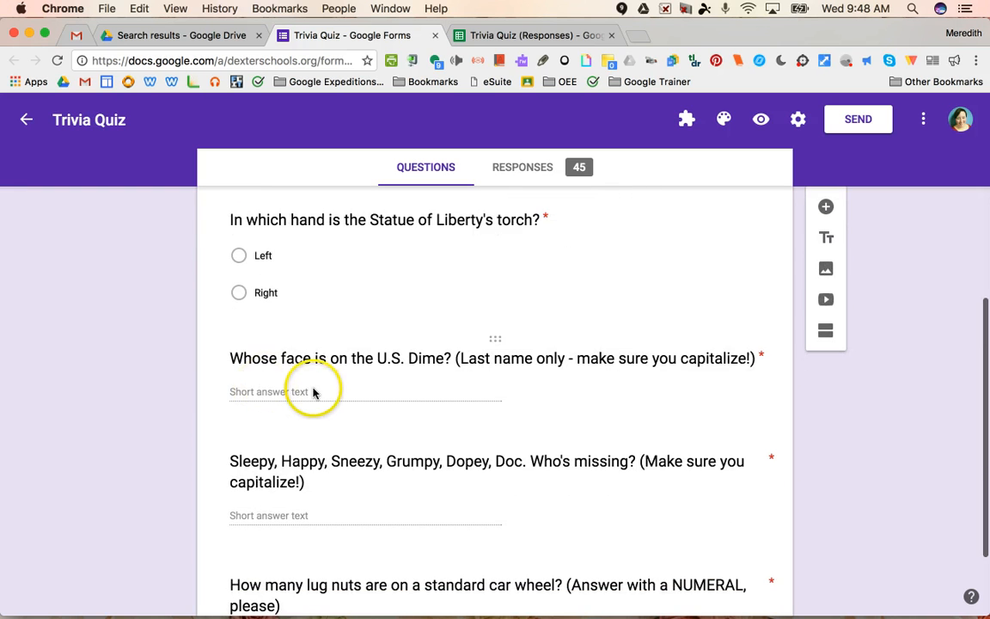
pyautogui.scroll(-2, 324, 397)
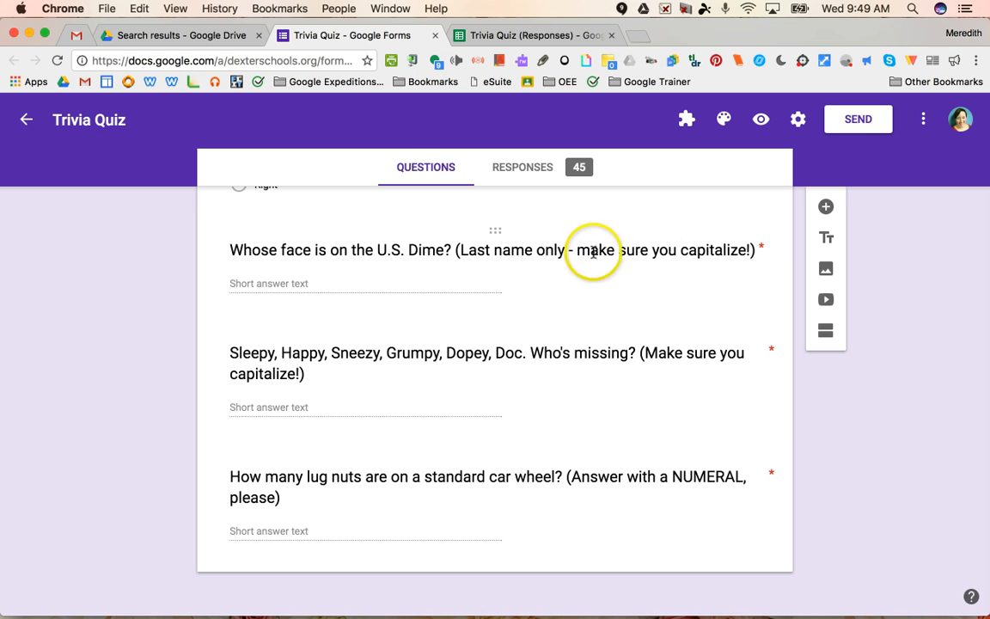
pyautogui.scroll(10, 592, 382)
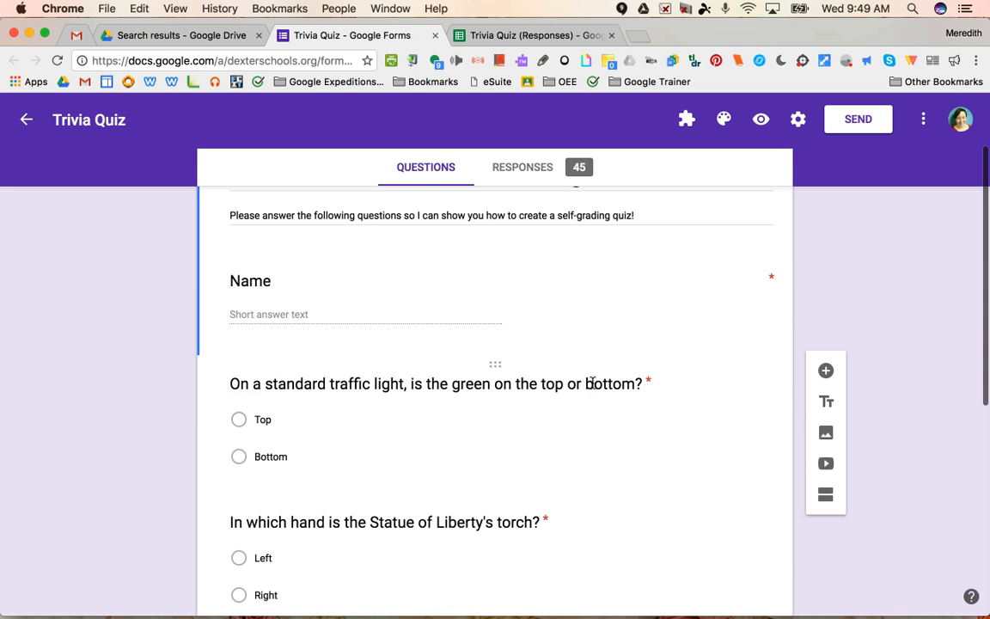
pyautogui.click(528, 173)
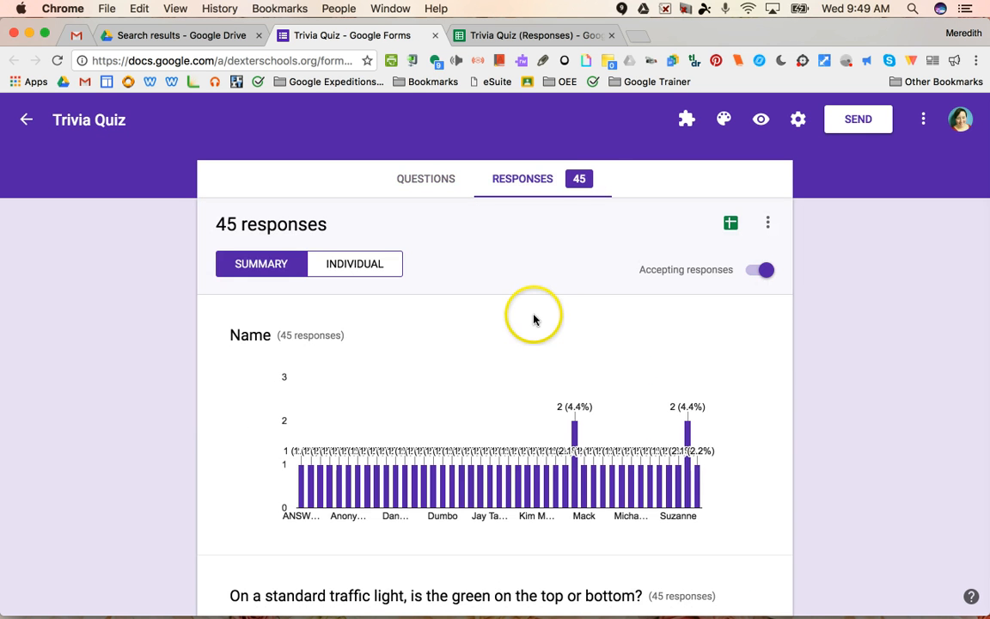
pyautogui.click(438, 178)
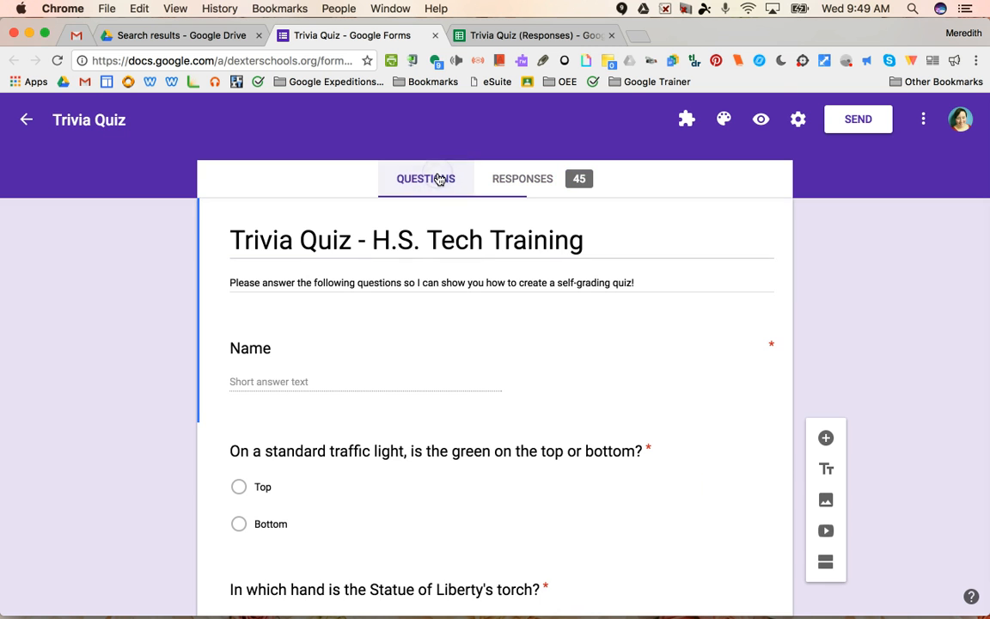
# Step: Preview the quiz as respondents see it, and view the form's general settings without saving changes
pyautogui.click(761, 121)
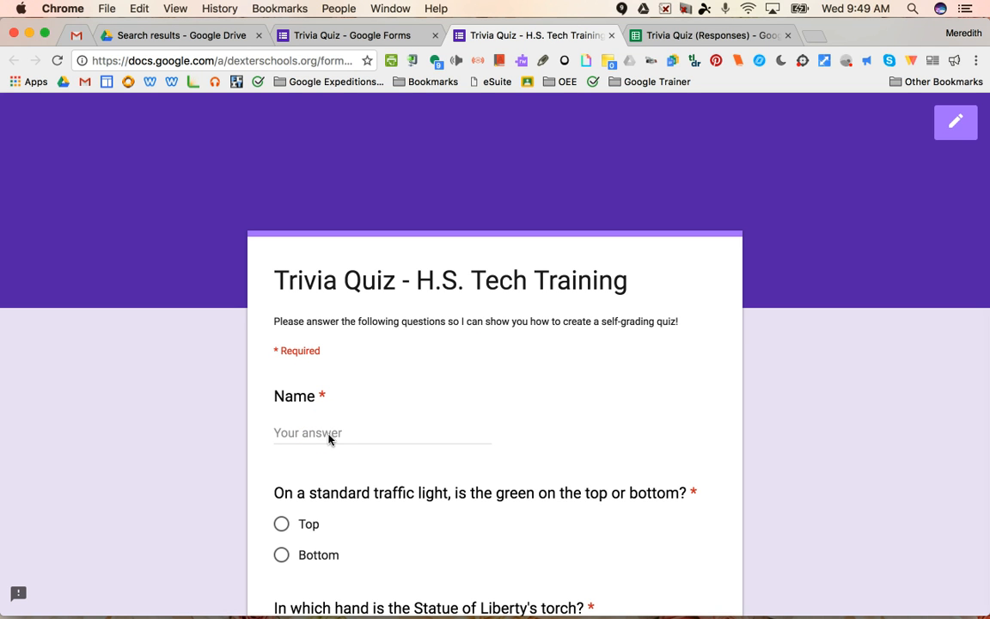
pyautogui.click(343, 420)
pyautogui.click(365, 36)
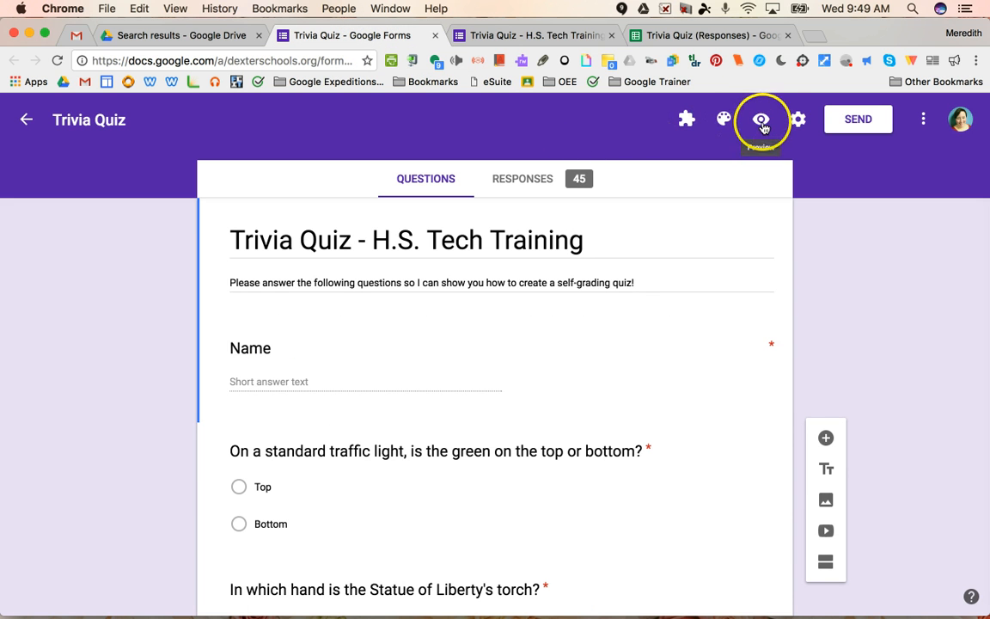
pyautogui.click(795, 120)
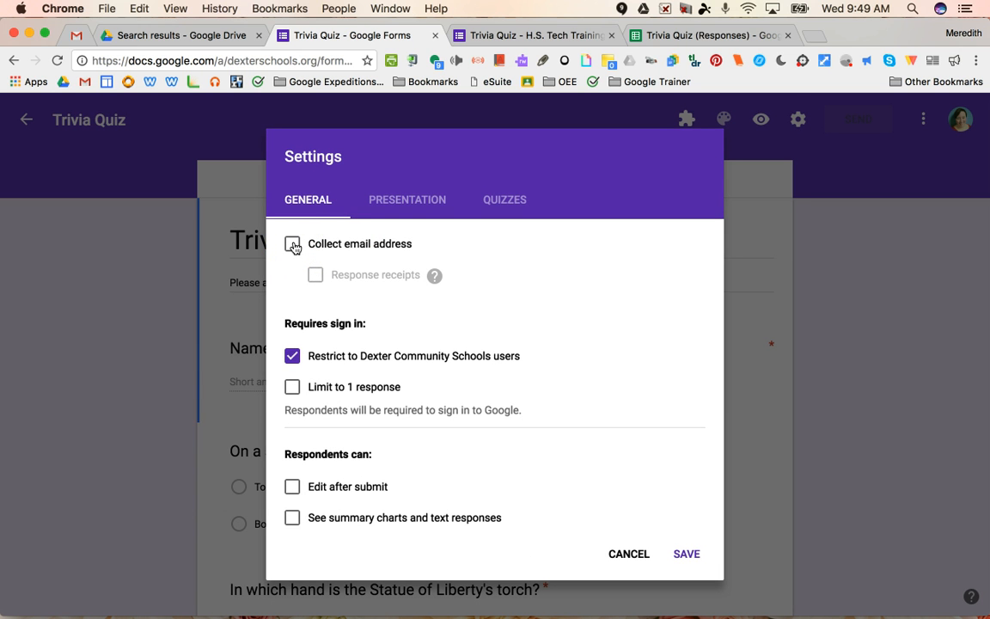
pyautogui.click(633, 554)
# Step: Open the response spreadsheet linked to the Trivia Quiz form
pyautogui.click(563, 182)
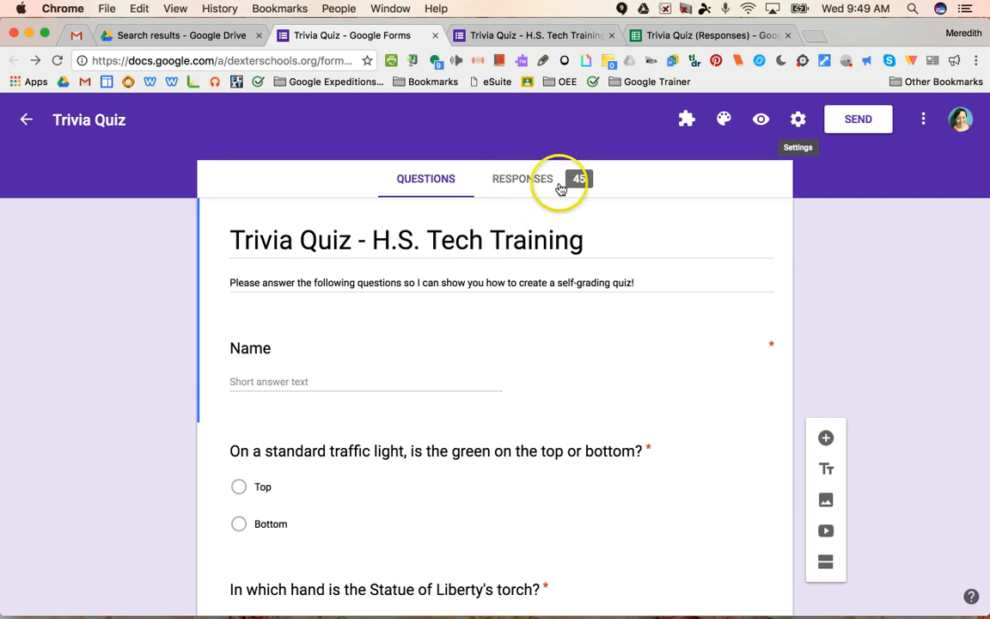
pyautogui.click(731, 223)
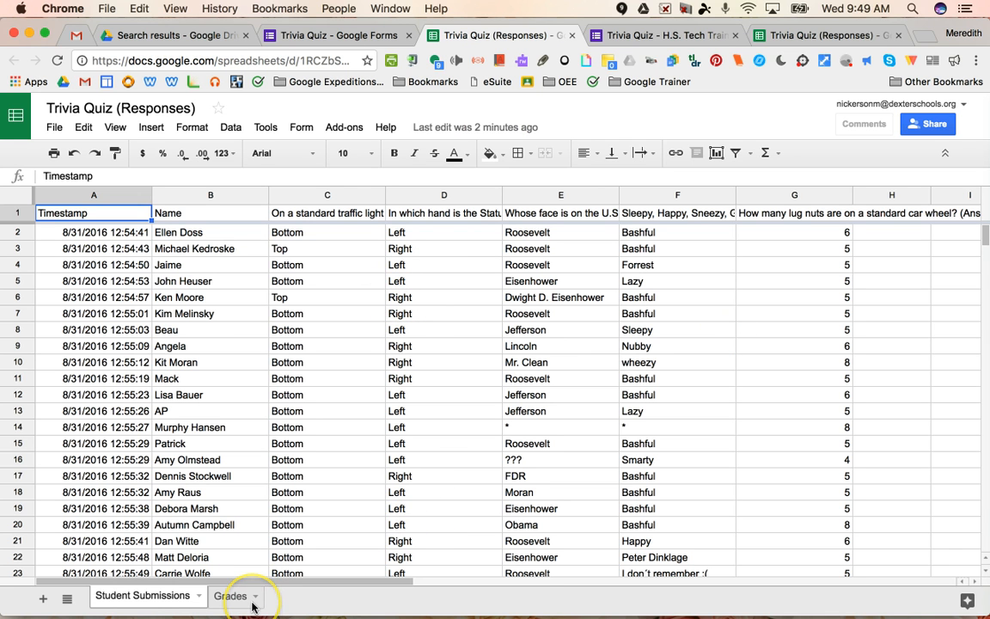
# Step: Browse the spreadsheet add-on gallery for Flubaroo and other teaching tools, then close the gallery
pyautogui.click(340, 133)
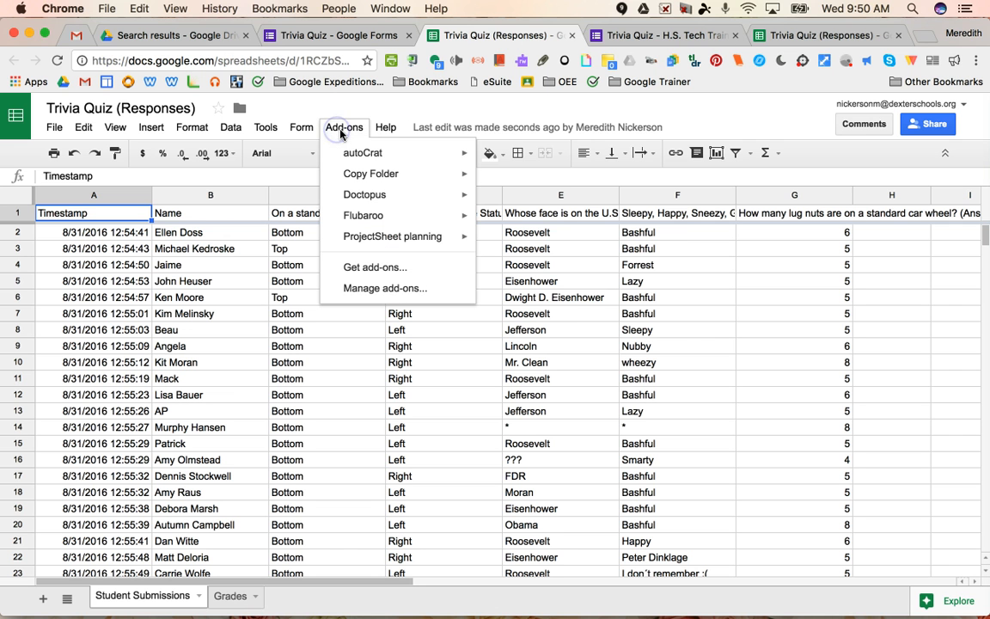
pyautogui.click(353, 270)
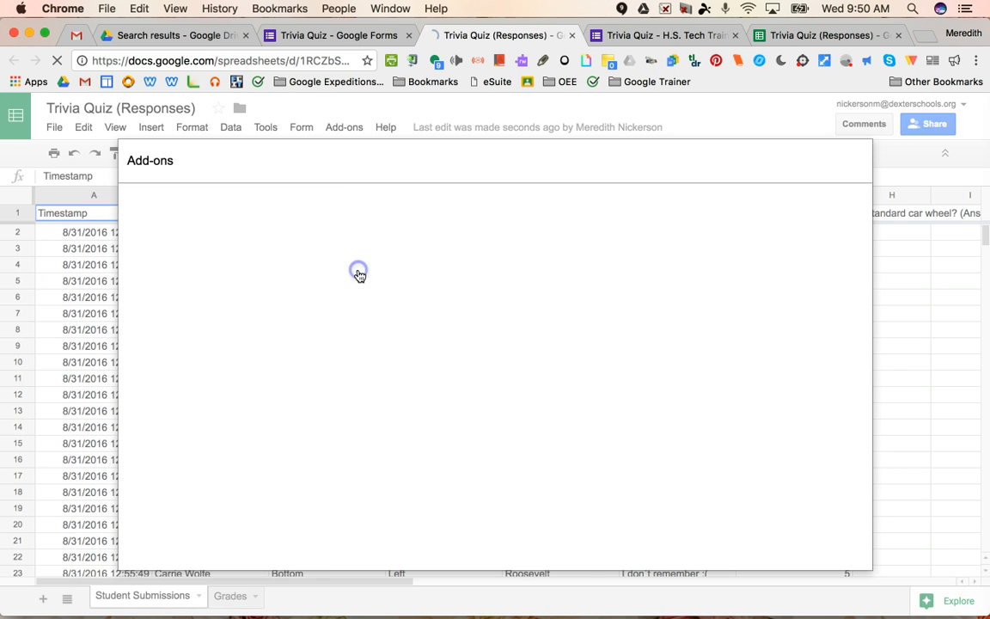
pyautogui.click(377, 198)
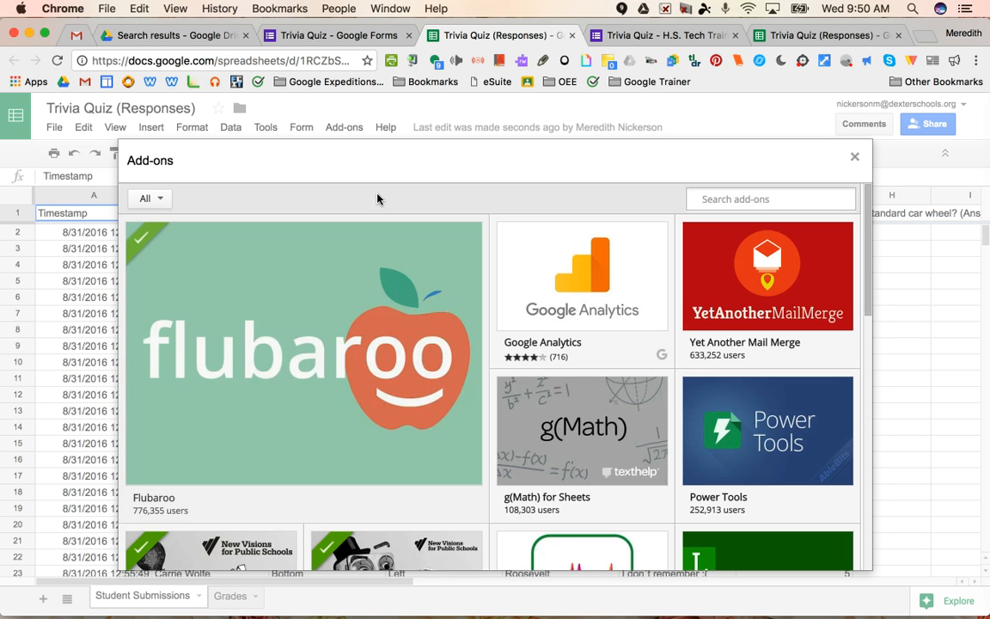
pyautogui.click(735, 204)
pyautogui.moveTo(239, 409)
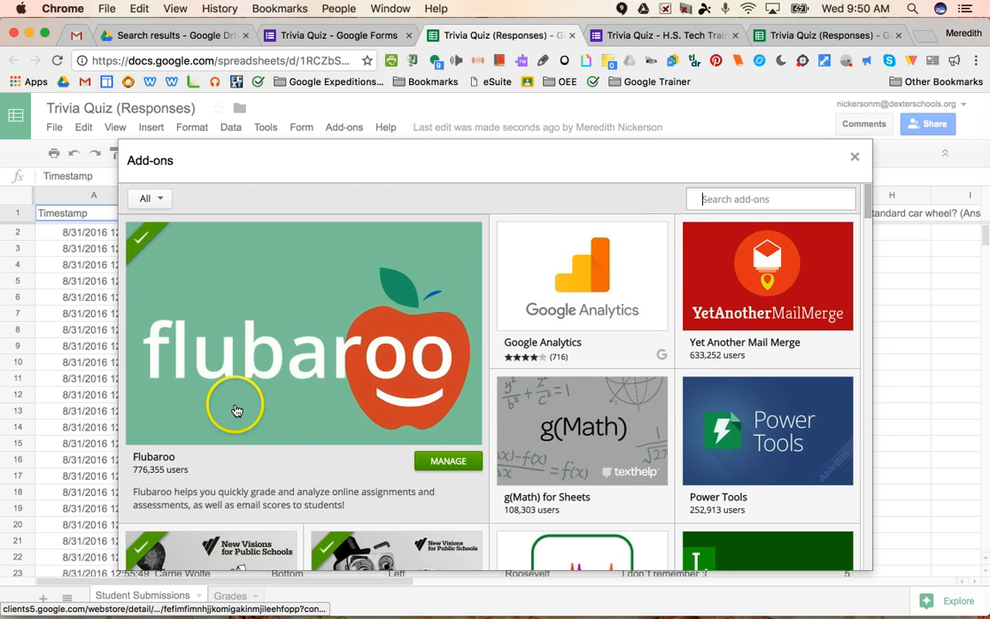
pyautogui.click(735, 200)
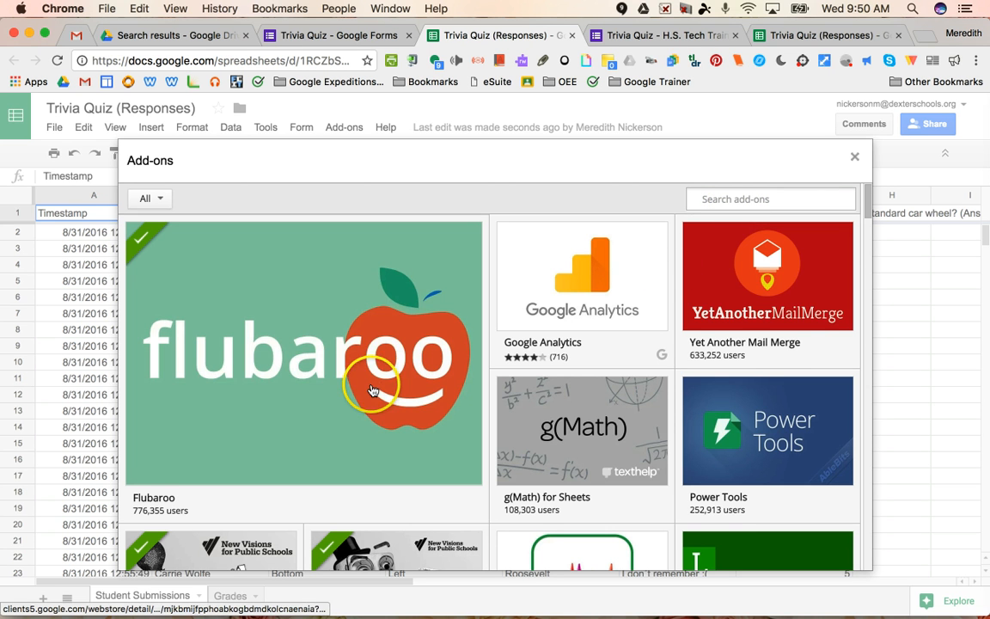
pyautogui.scroll(-3, 371, 395)
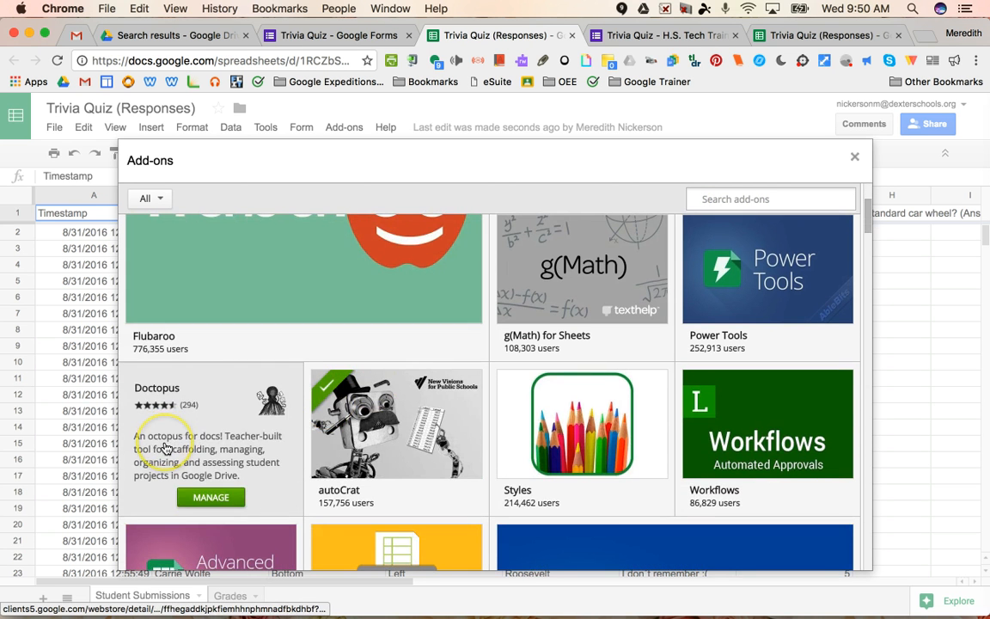
pyautogui.click(855, 155)
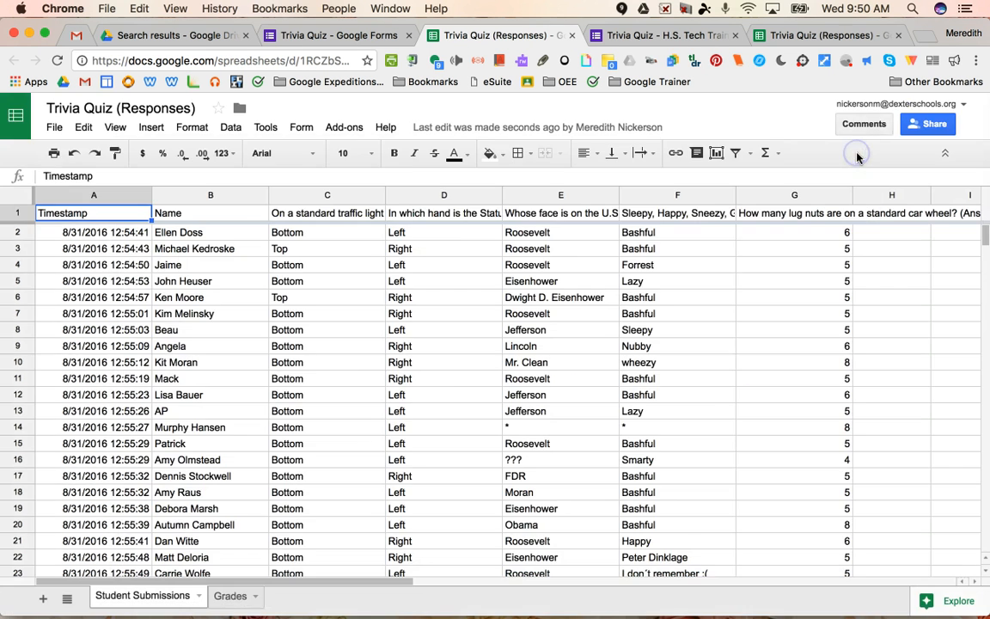
# Step: Start regrading the assignment with Flubaroo and agree to update the existing Grades sheet
pyautogui.click(348, 126)
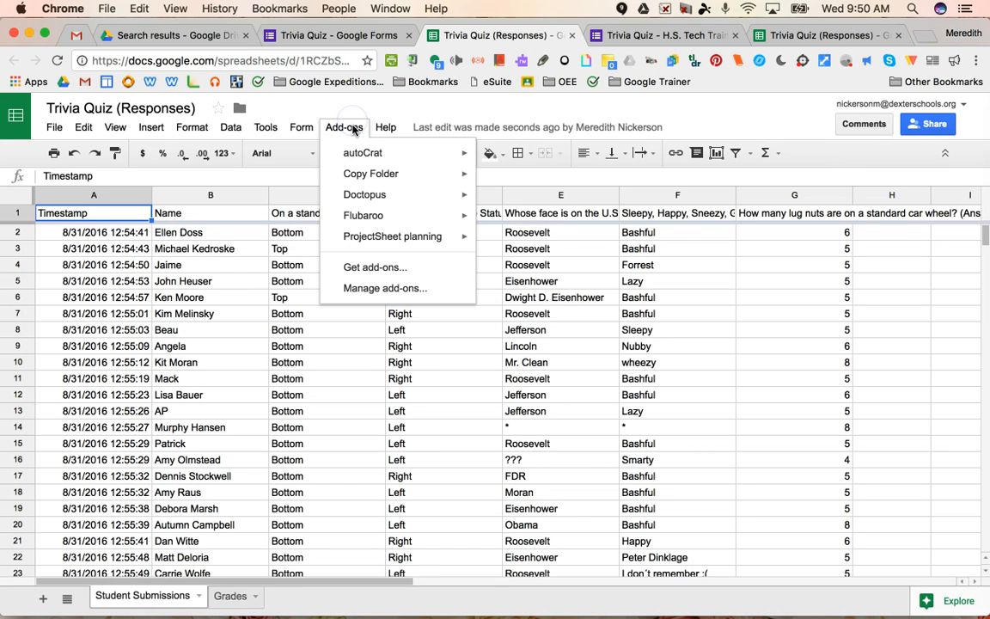
pyautogui.moveTo(375, 223)
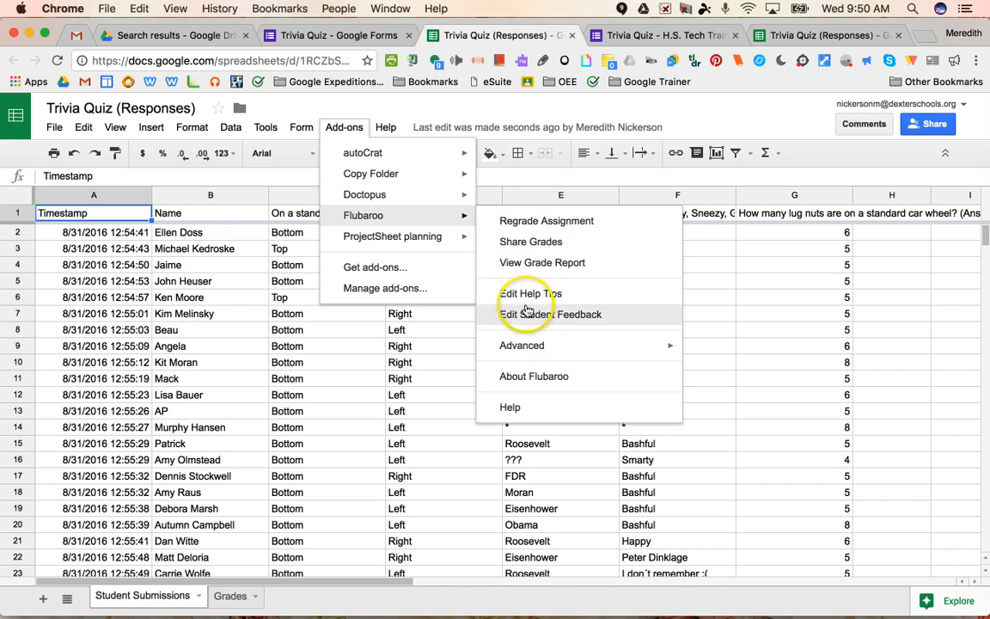
pyautogui.click(518, 227)
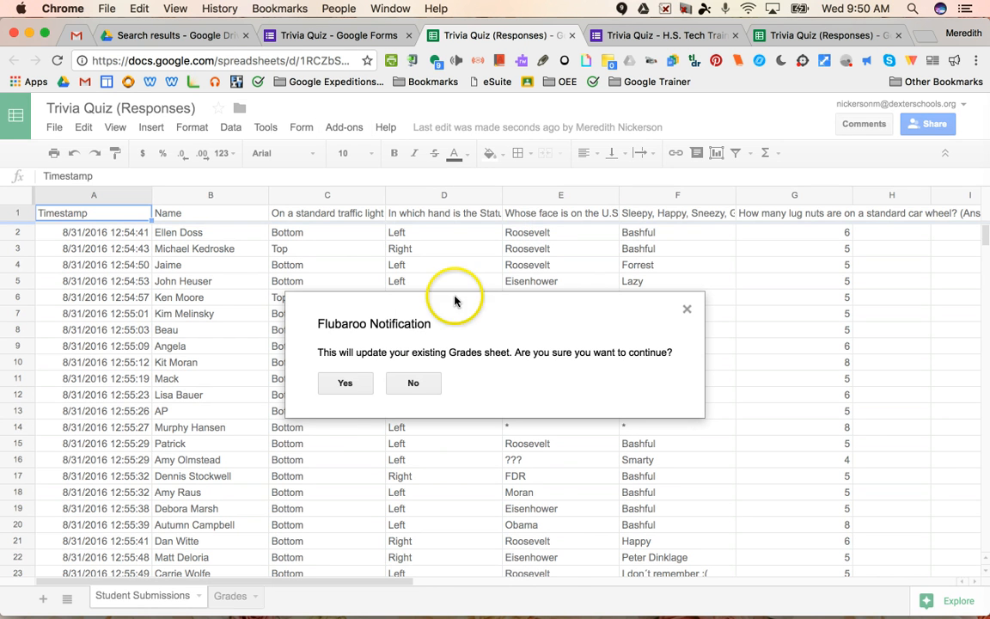
pyautogui.click(337, 383)
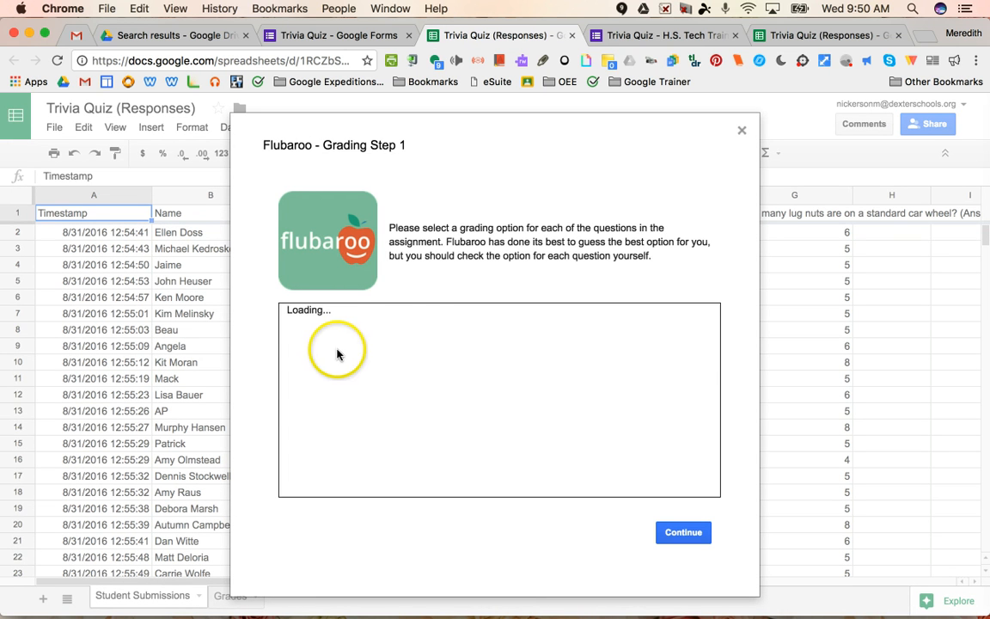
# Step: Keep 1 point for the traffic light question and Normal Grading for the lug nuts question, and accept the grading options
pyautogui.scroll(-1, 352, 347)
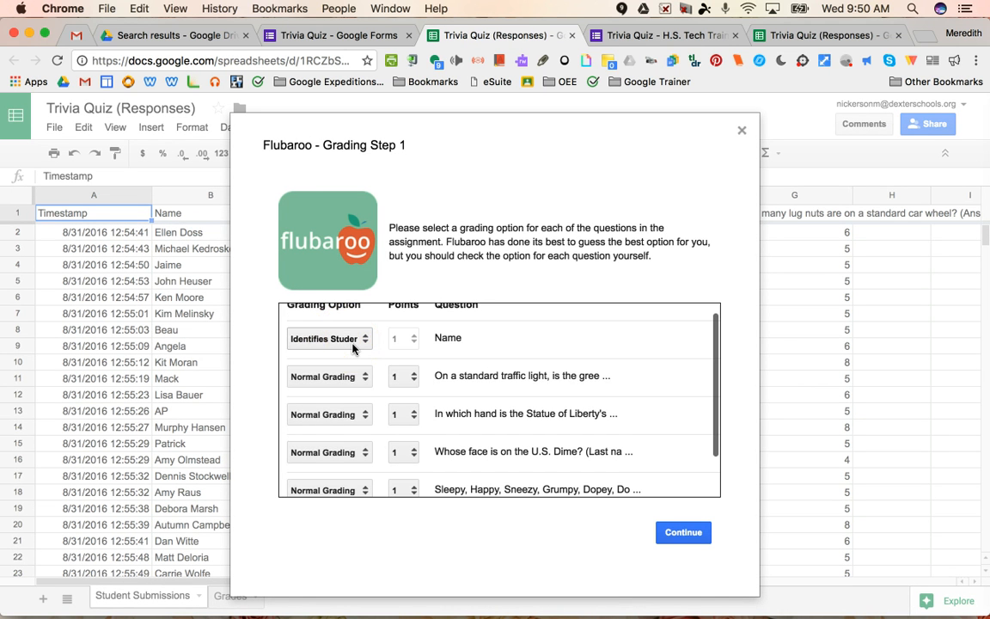
pyautogui.scroll(-1, 418, 370)
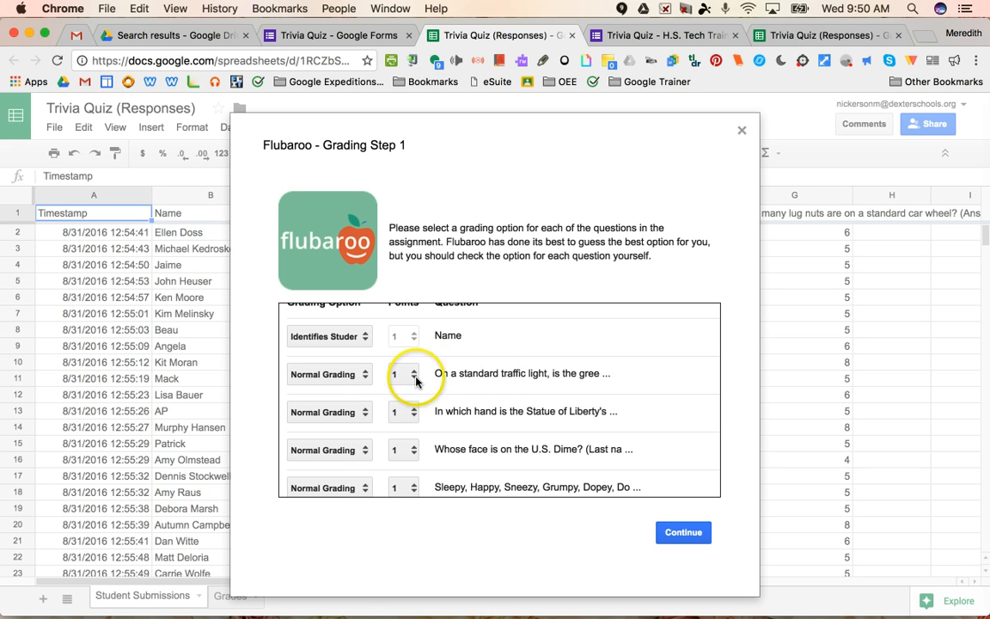
pyautogui.scroll(1, 364, 374)
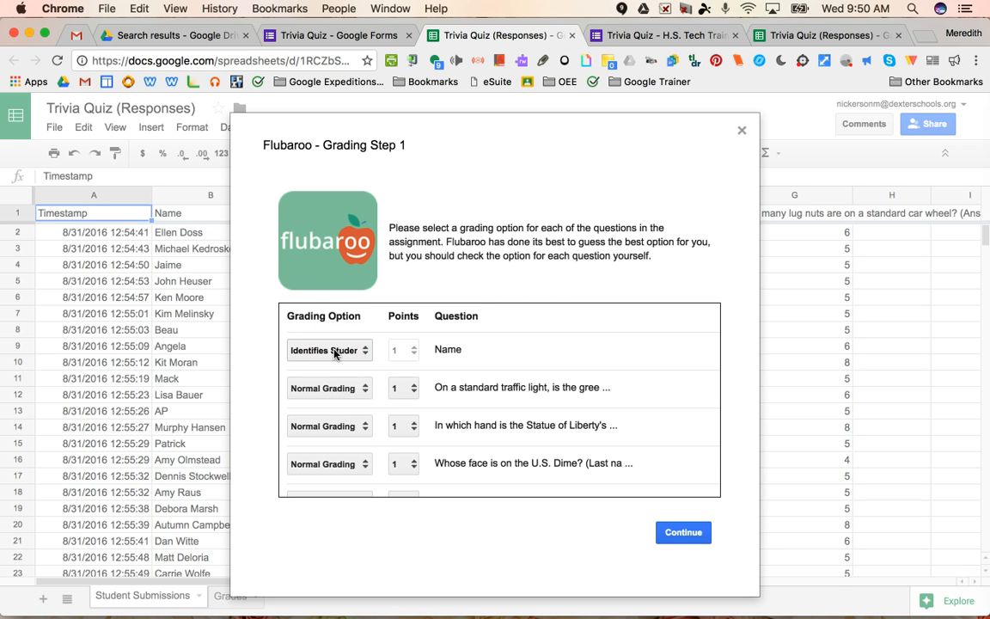
pyautogui.click(402, 390)
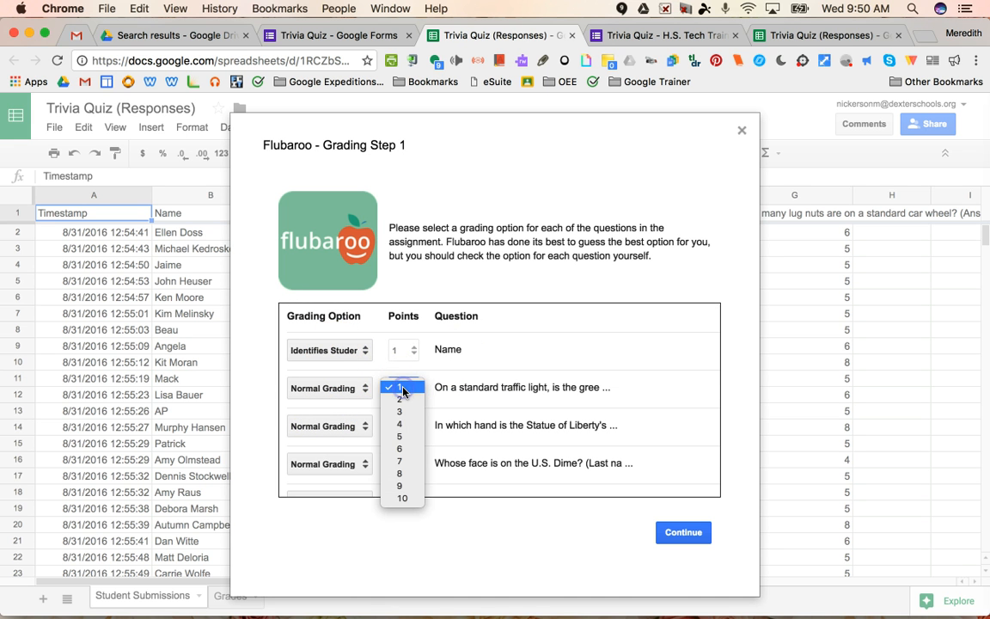
pyautogui.click(402, 391)
pyautogui.scroll(-3, 349, 384)
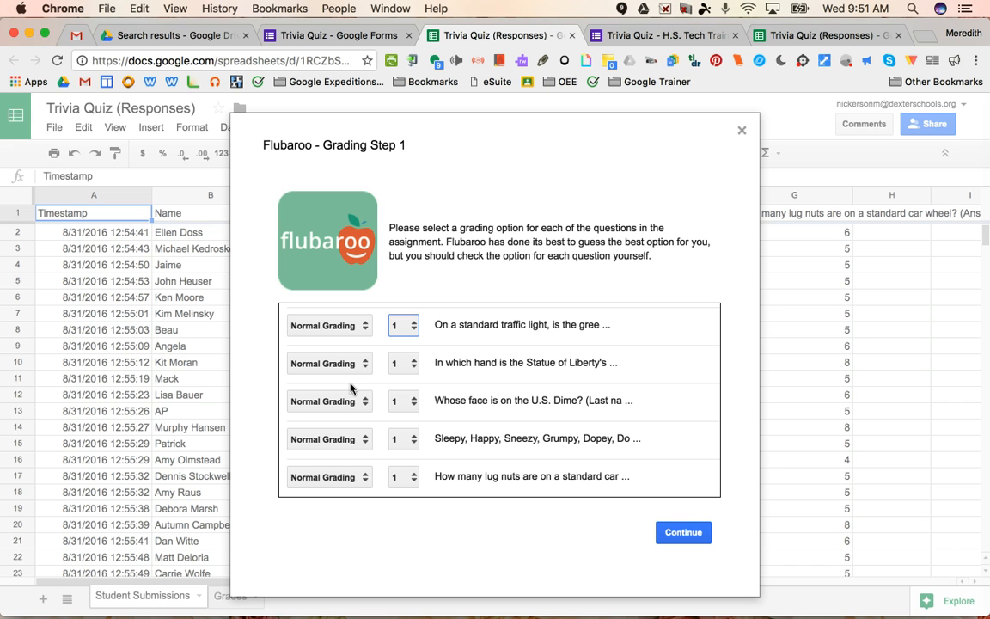
pyautogui.click(290, 477)
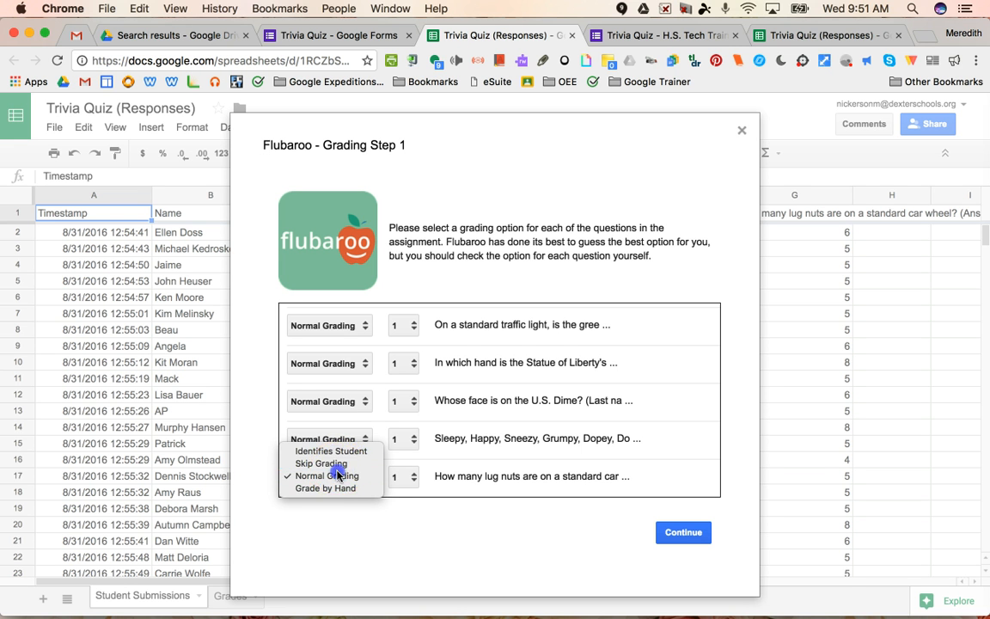
pyautogui.click(337, 475)
pyautogui.click(696, 533)
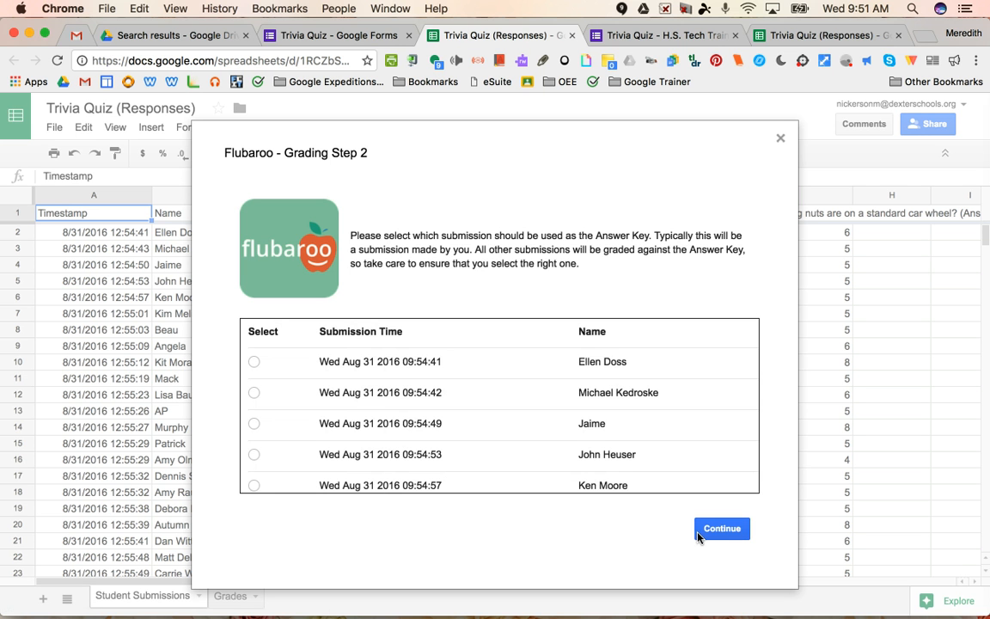
# Step: Use the ANSWER KEY submission as Flubaroo's answer key and run the grading
pyautogui.scroll(-10, 513, 420)
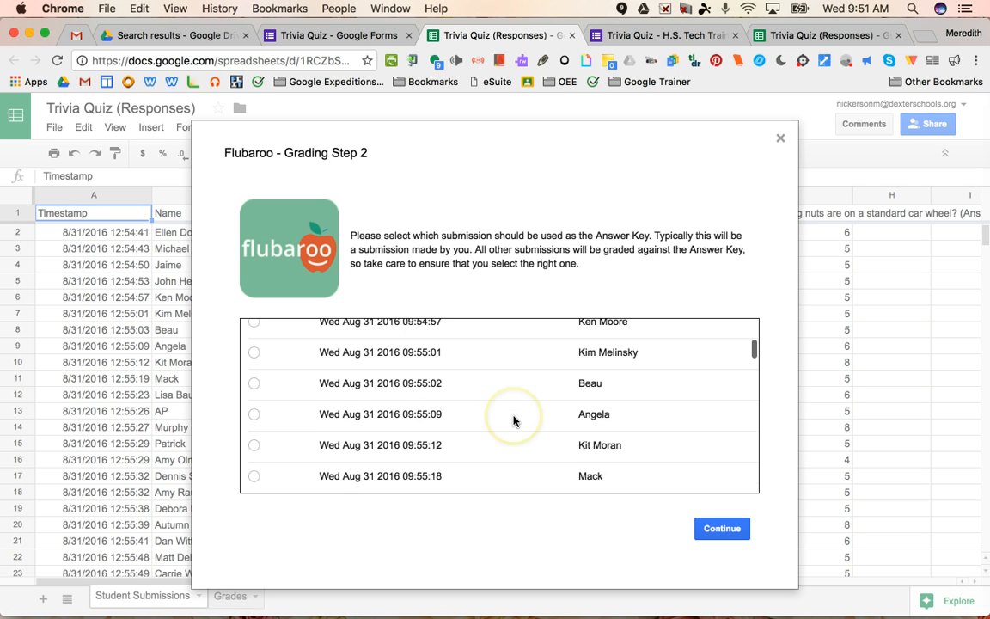
pyautogui.scroll(-15, 513, 420)
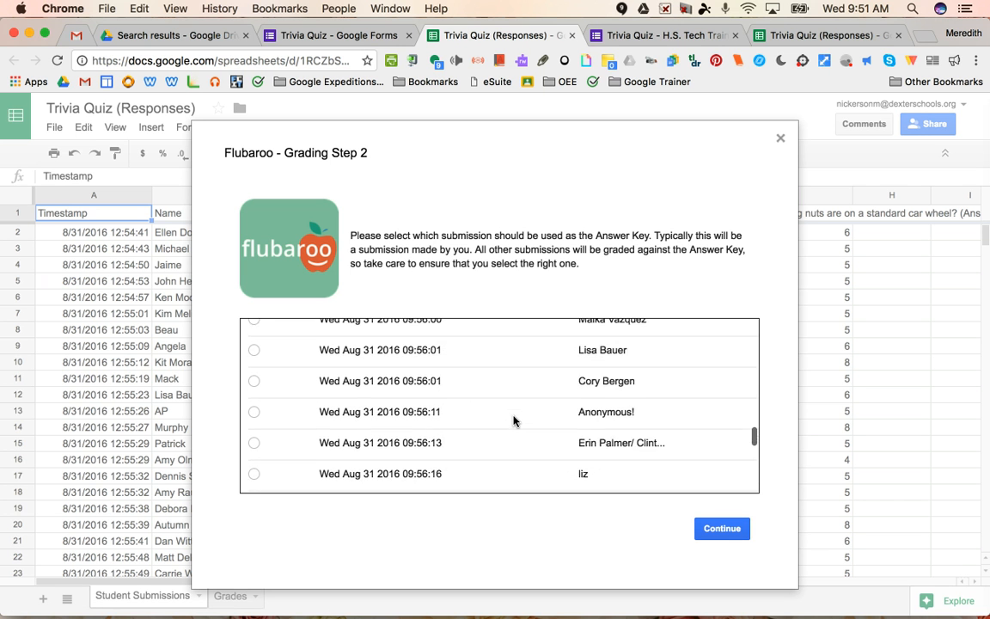
pyautogui.scroll(-1, 514, 421)
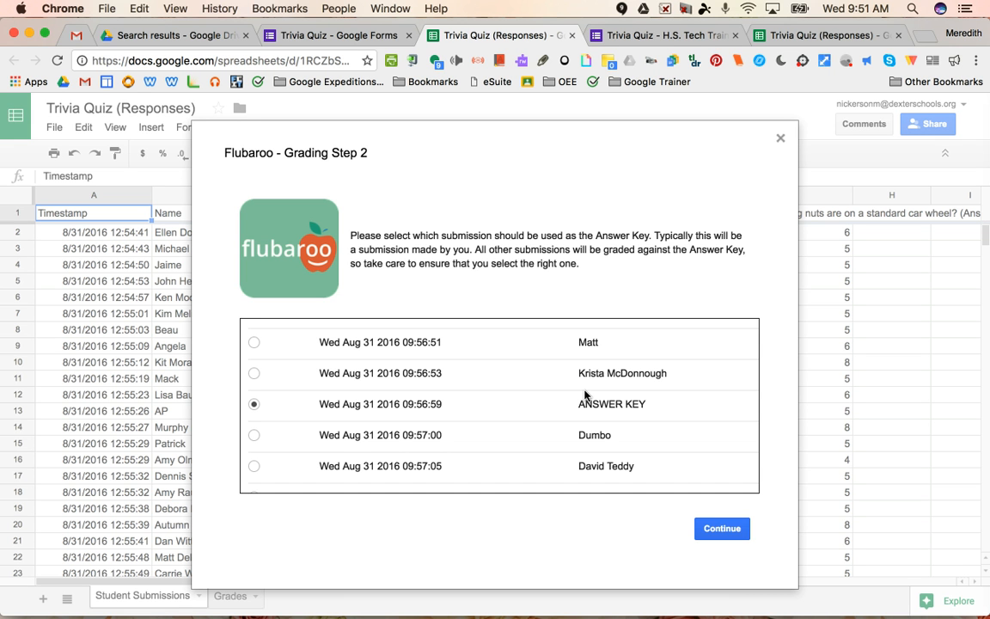
pyautogui.click(590, 421)
pyautogui.click(720, 530)
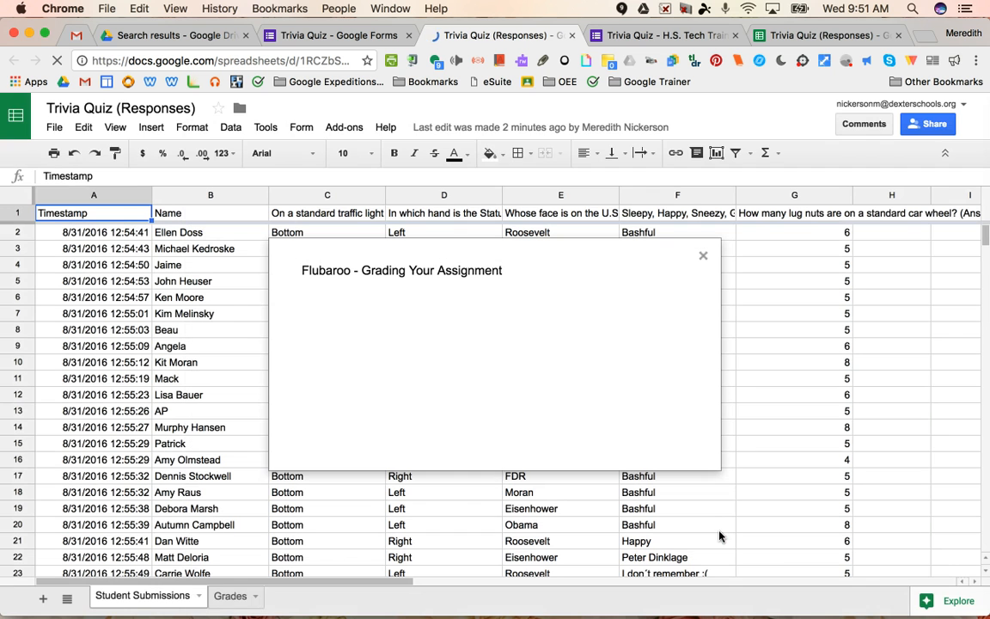
# Step: View the Flubaroo grades and examine the student scores down to the per-question percentages in the last row
pyautogui.click(492, 445)
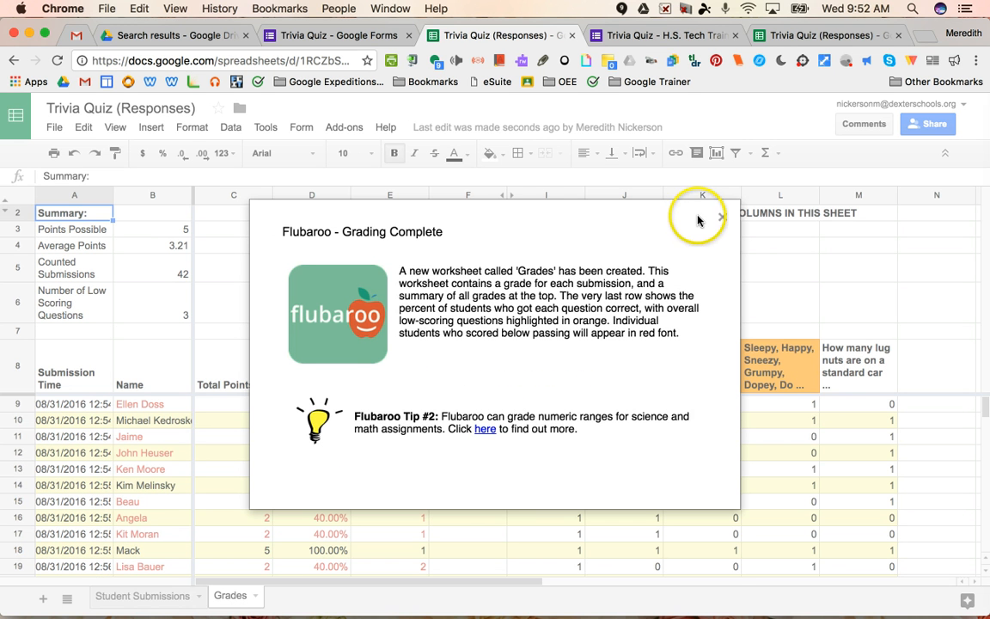
pyautogui.click(721, 216)
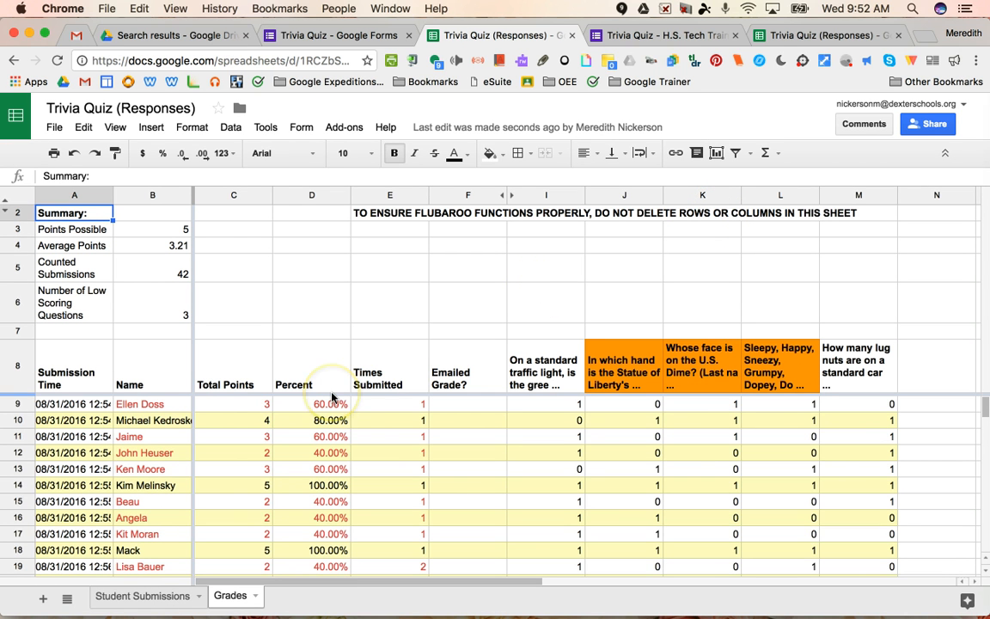
pyautogui.scroll(-1, 333, 397)
pyautogui.scroll(1, 333, 397)
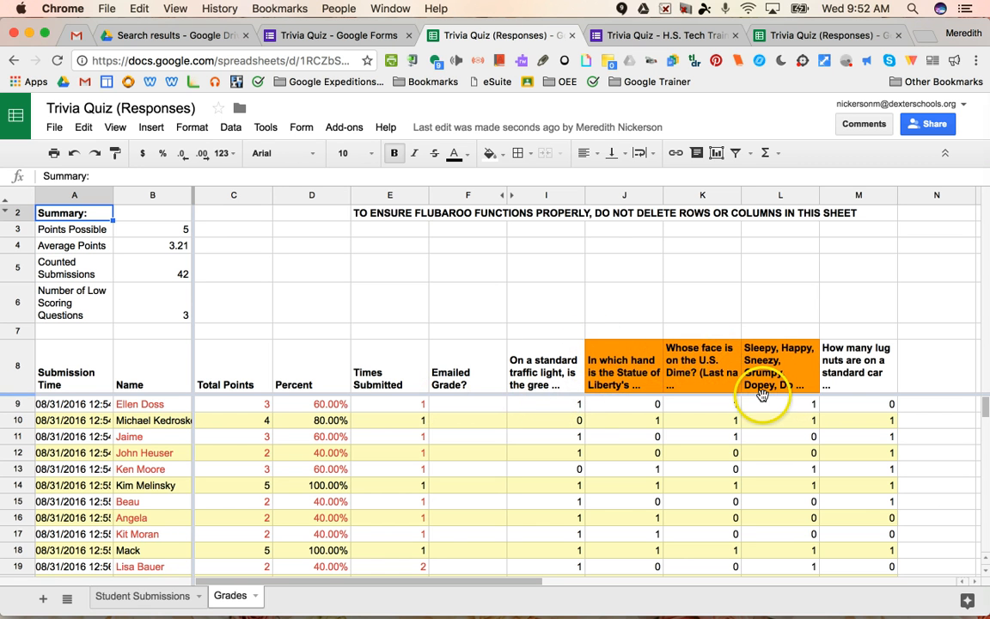
pyautogui.scroll(-5, 760, 395)
pyautogui.scroll(-20, 761, 396)
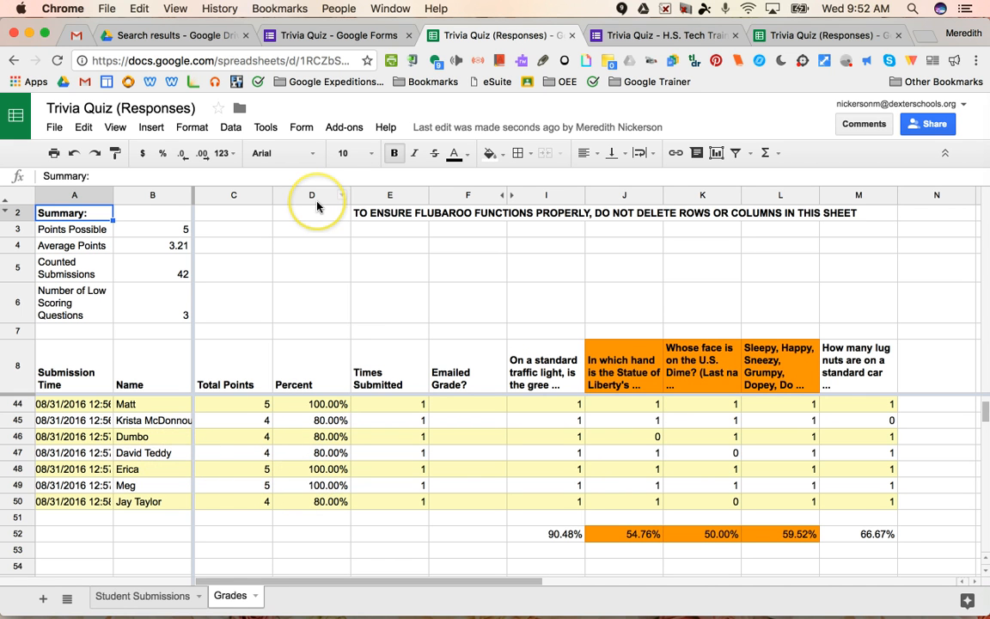
pyautogui.click(343, 131)
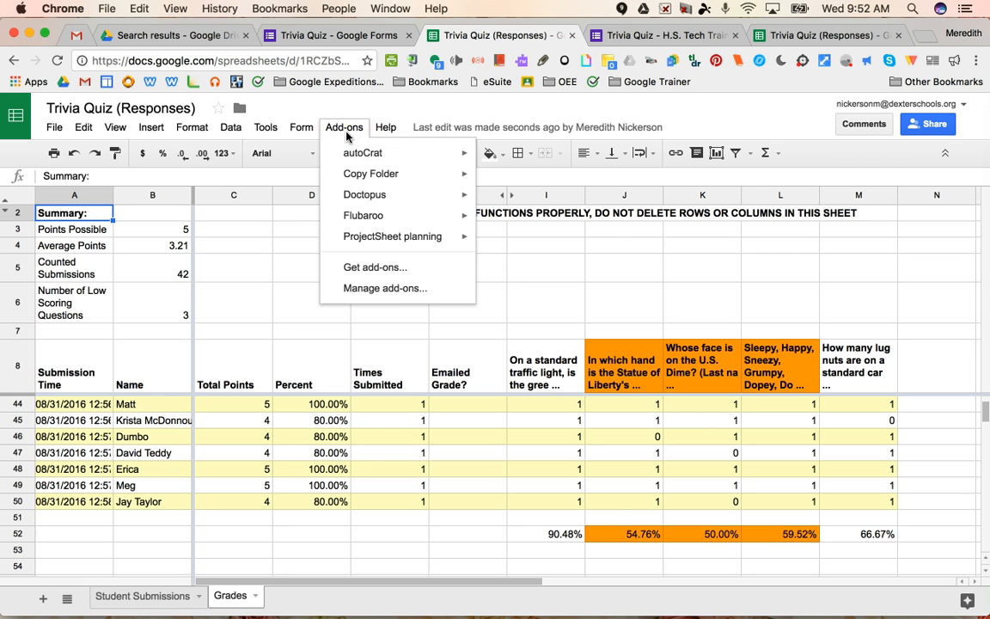
pyautogui.moveTo(361, 196)
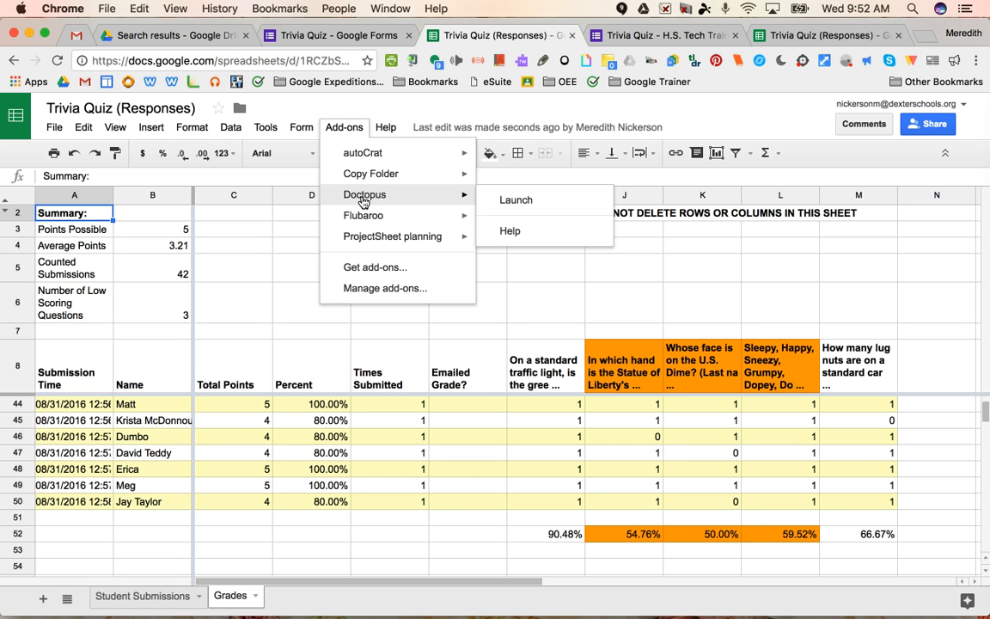
pyautogui.click(254, 261)
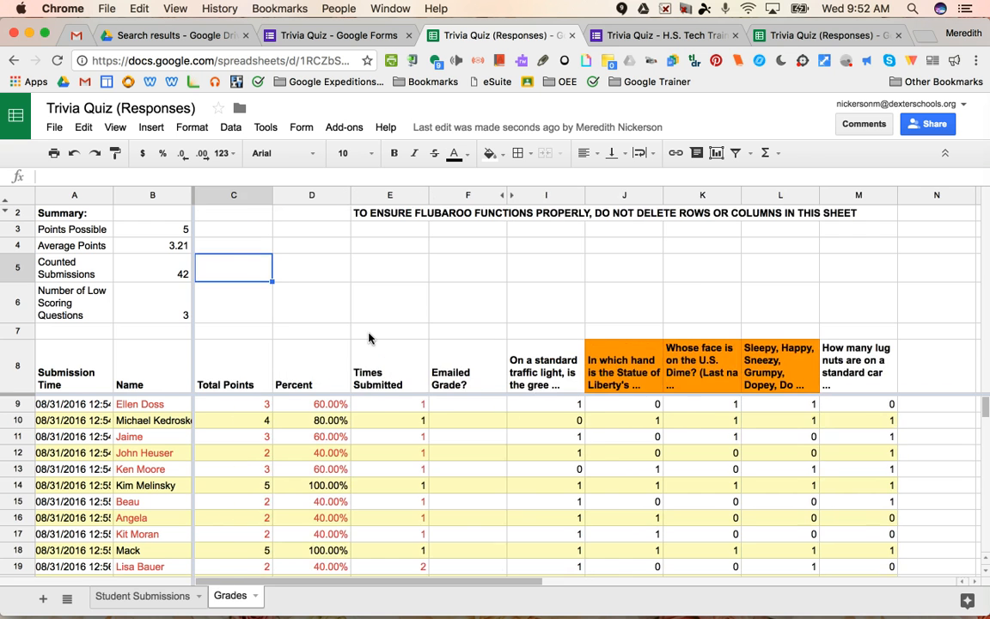
# Step: Return to the Student Submissions sheet and look over the submitted answers across the question columns
pyautogui.click(170, 597)
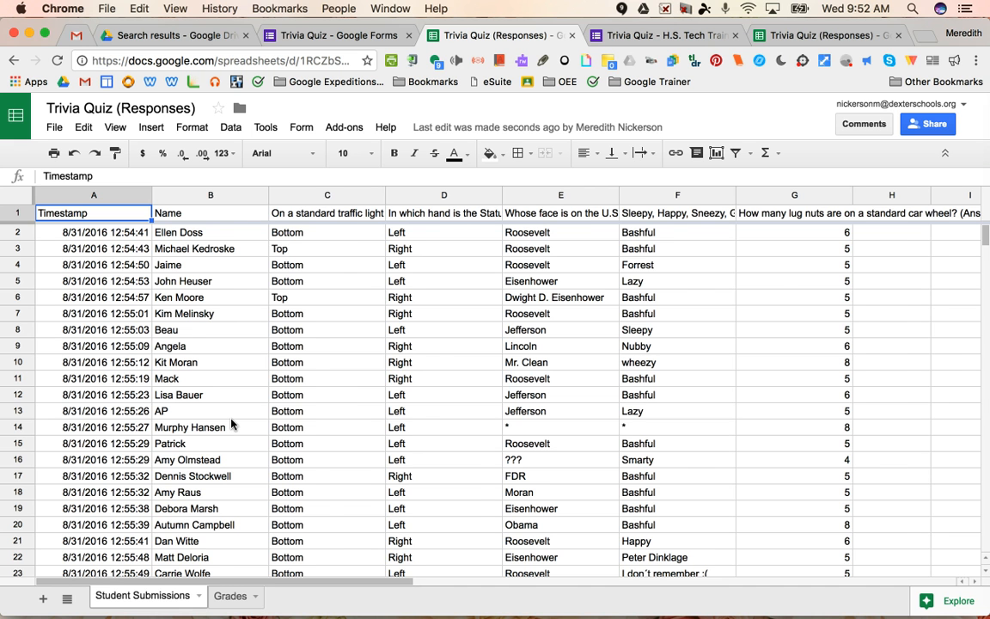
pyautogui.hscroll(5, 230, 423)
pyautogui.hscroll(-5, 231, 423)
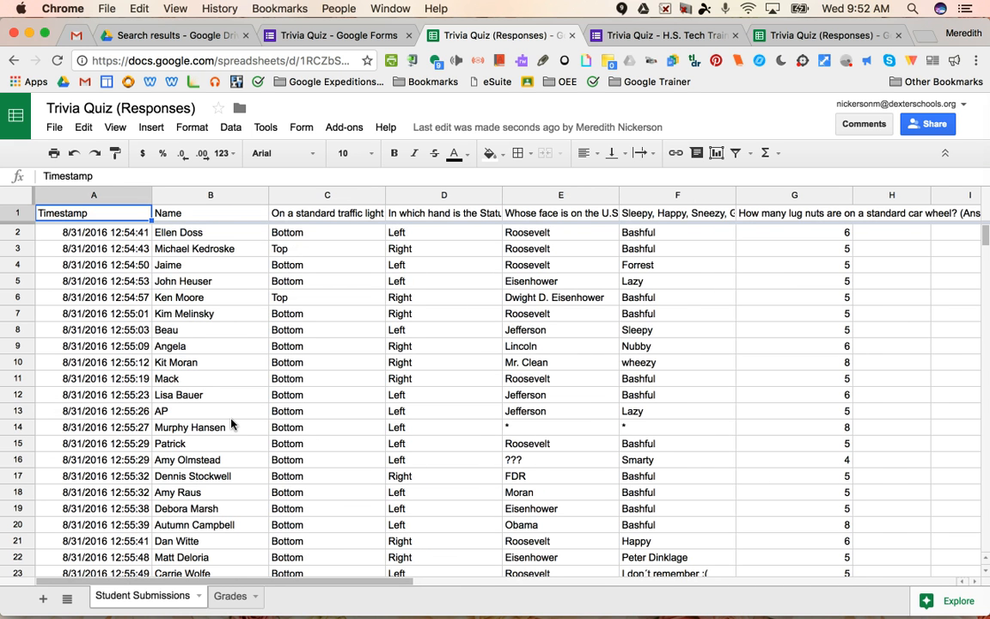